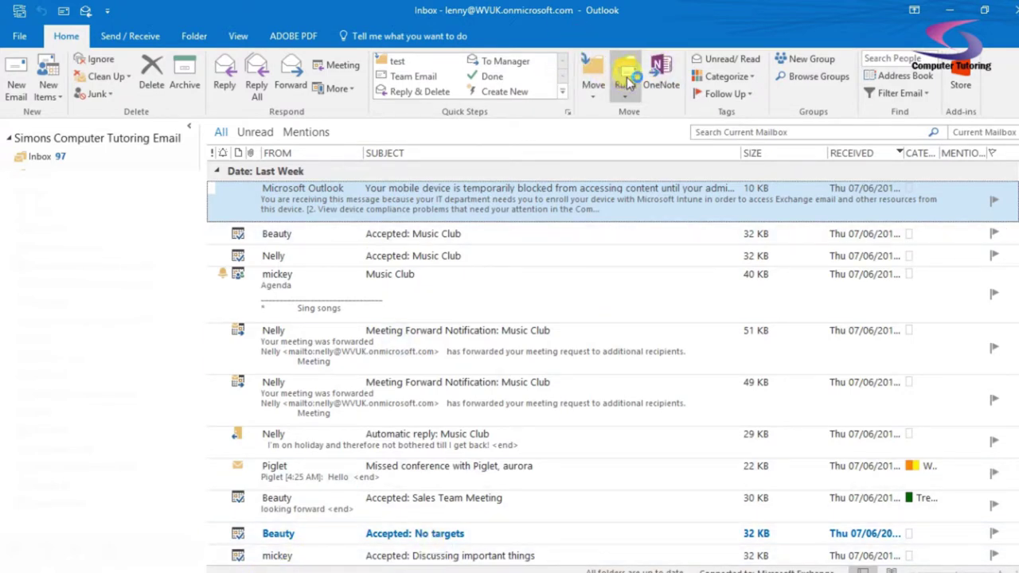
# Step: Start a new rule from the selected Microsoft Outlook message and open its advanced options
pyautogui.press('super+plus')
pyautogui.press('super+plus')
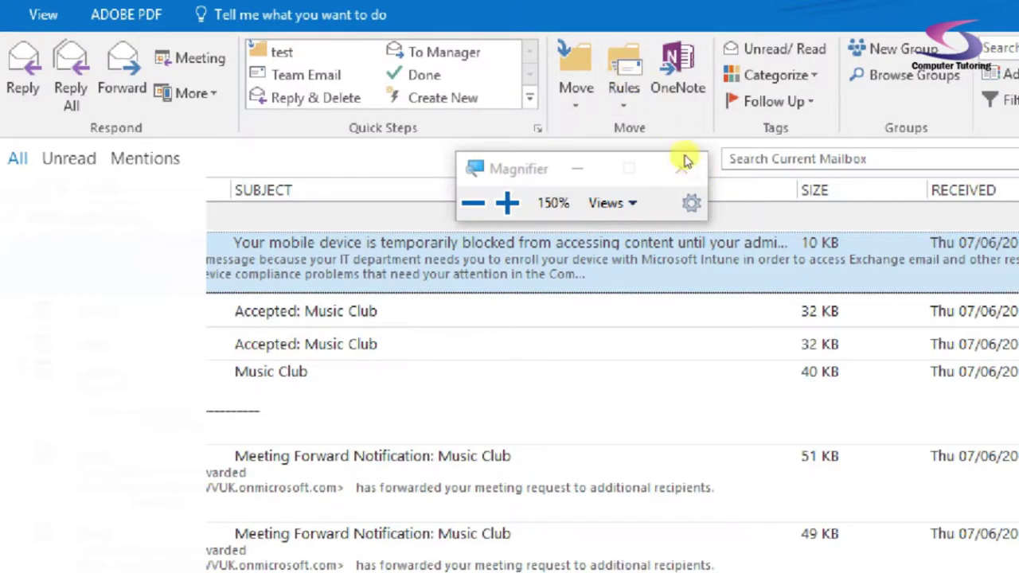
pyautogui.press('super+Escape')
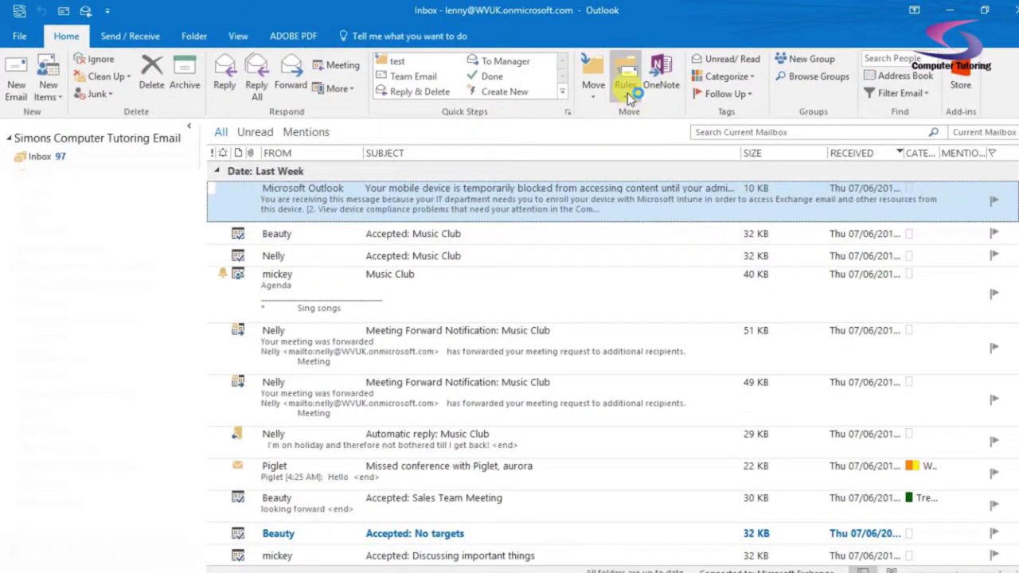
pyautogui.press('super+plus')
pyautogui.press('super+plus')
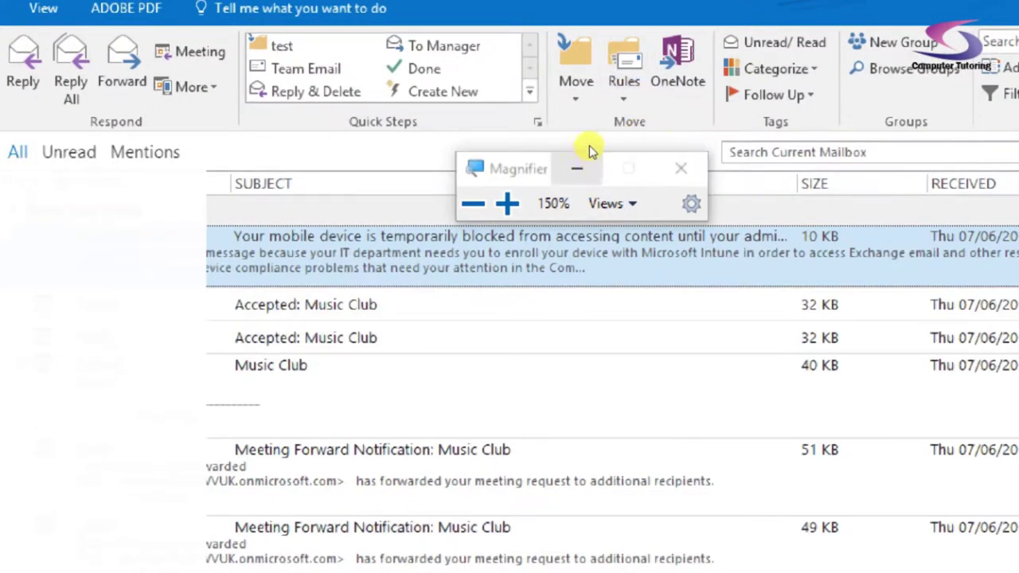
pyautogui.click(626, 86)
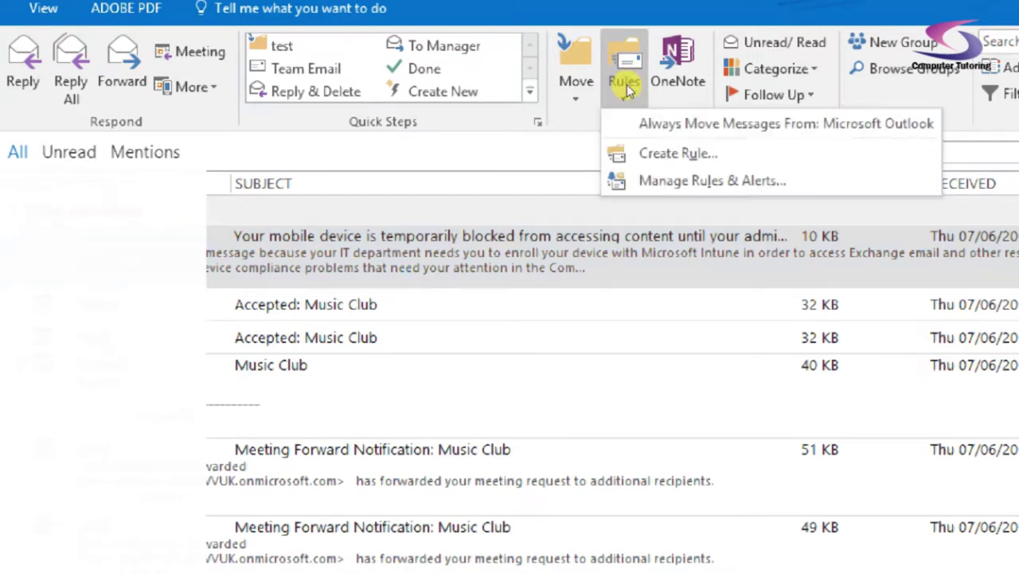
pyautogui.click(670, 140)
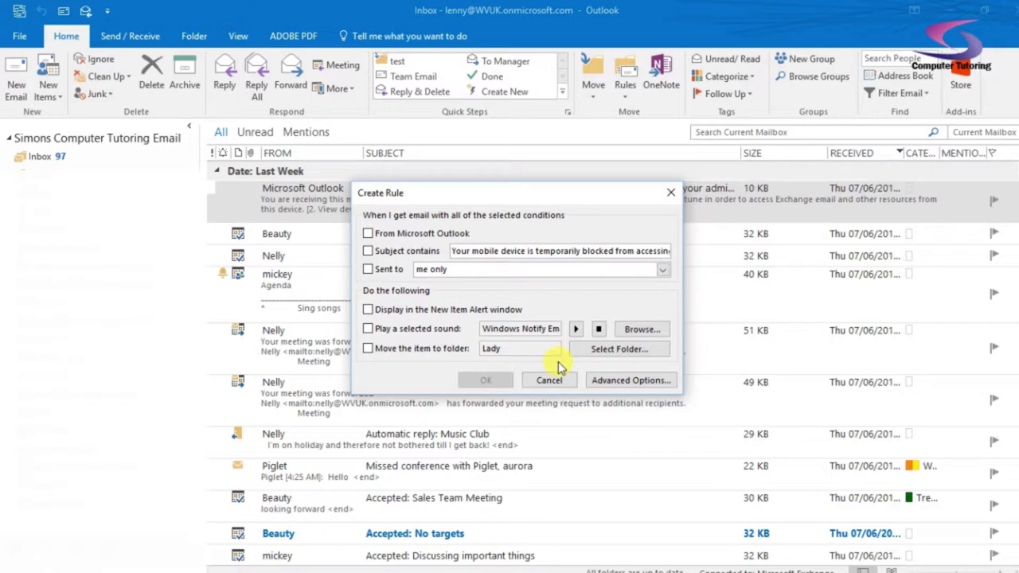
pyautogui.click(610, 381)
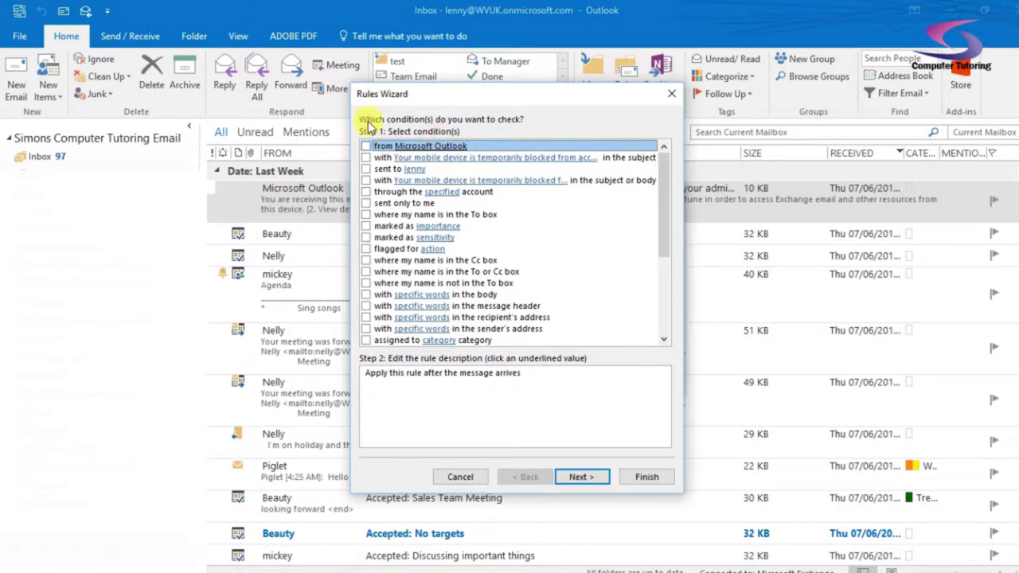
pyautogui.hotkey('alt', 'Tab')
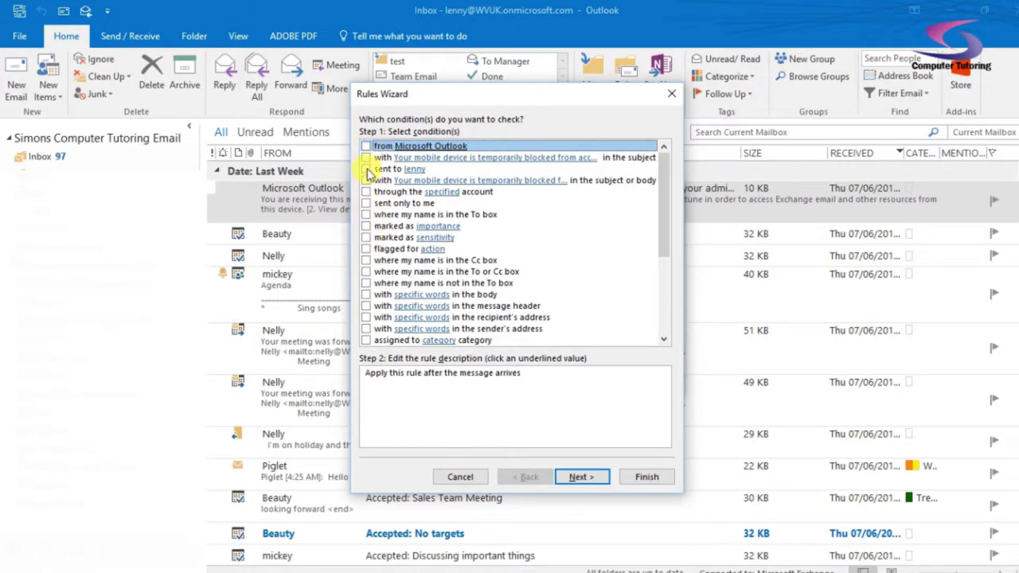
# Step: Add the "sent to" condition and keep the mailbox owner as the recipient in its address list
pyautogui.click(366, 170)
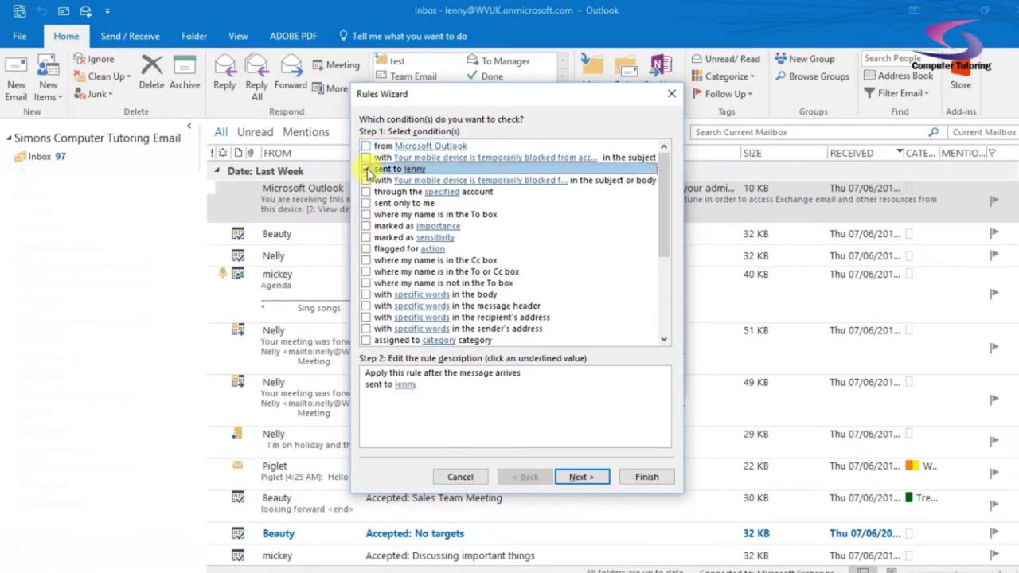
pyautogui.click(408, 385)
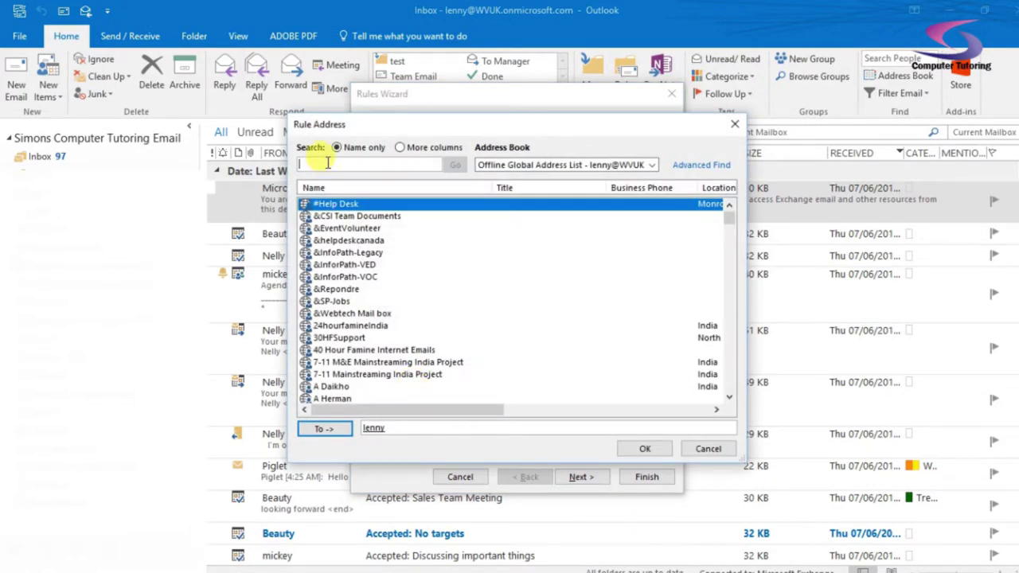
pyautogui.scroll(-4, 409, 273)
pyautogui.scroll(4, 409, 275)
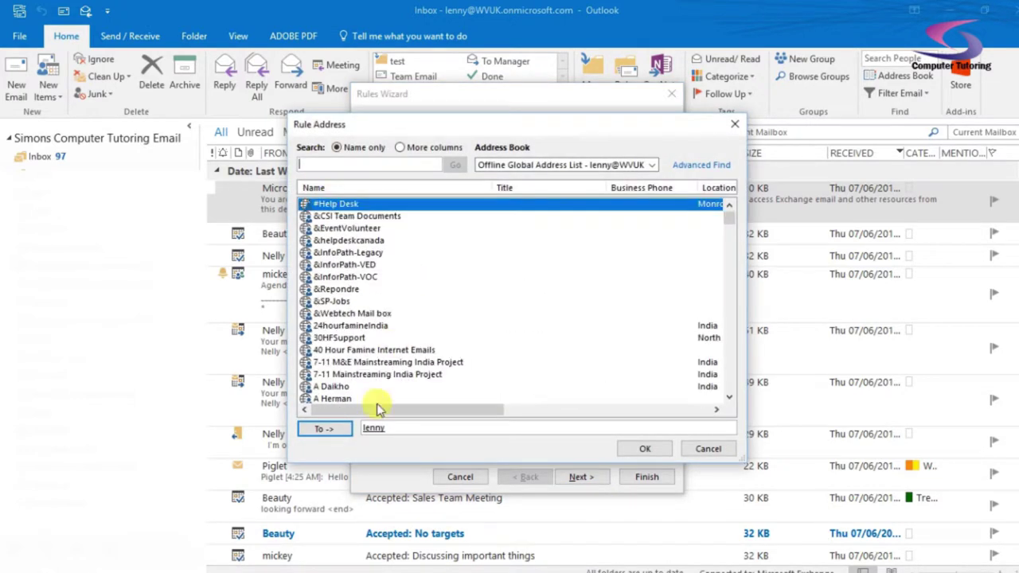
pyautogui.click(645, 448)
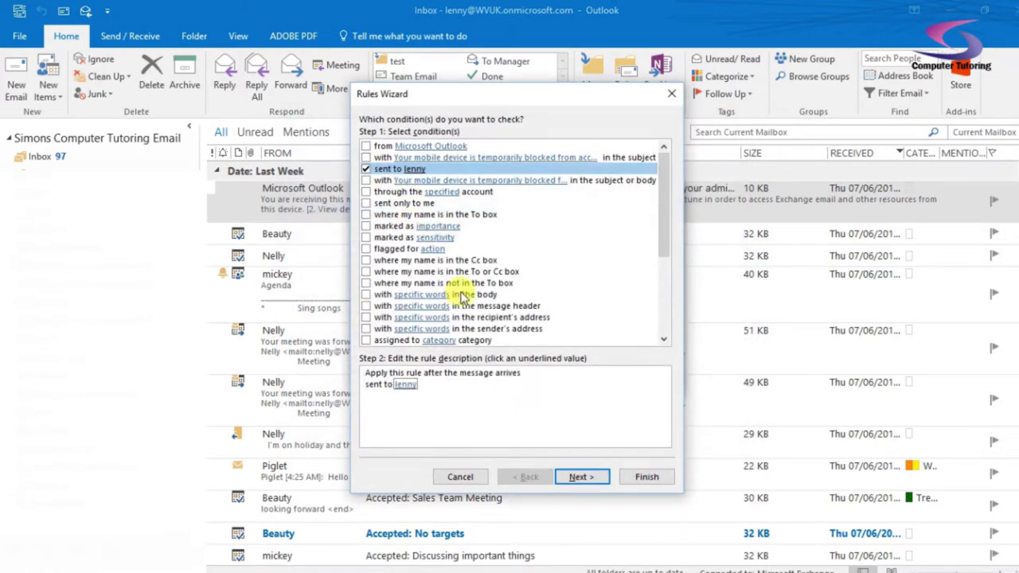
# Step: Look through the available conditions and add the "from Microsoft Outlook" sender condition to the rule
pyautogui.scroll(-2, 411, 291)
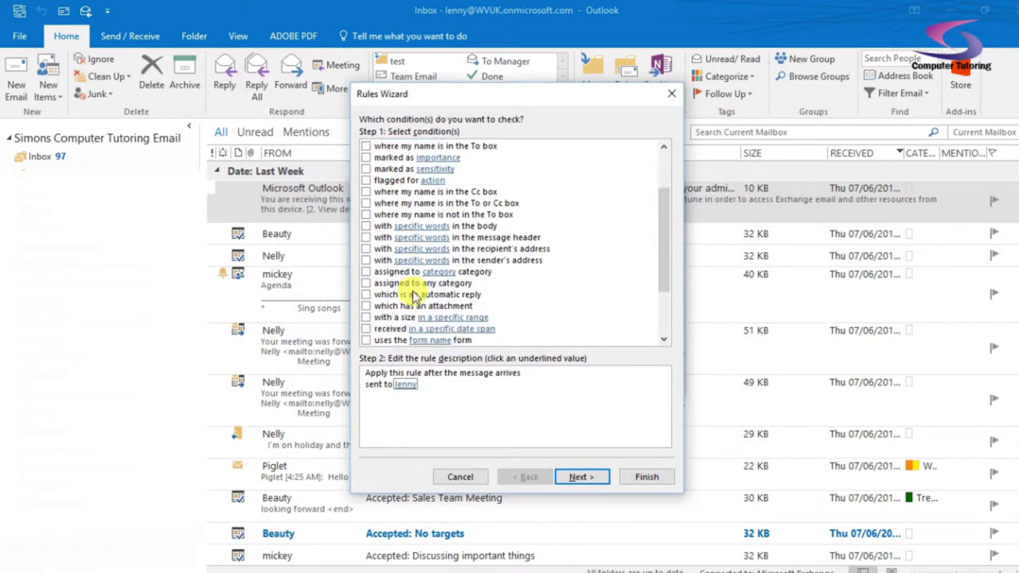
pyautogui.scroll(-2, 412, 296)
pyautogui.scroll(-1, 412, 296)
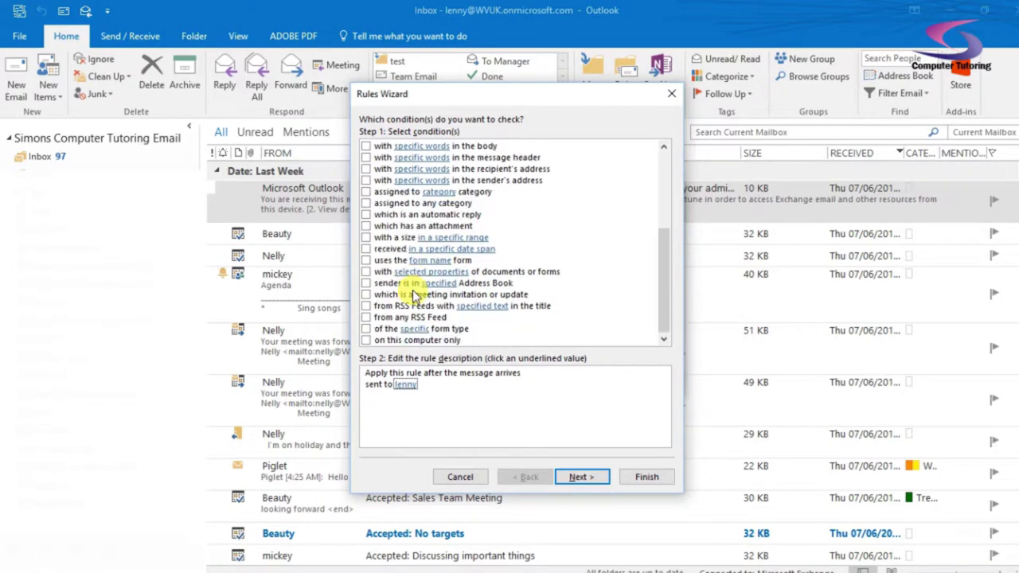
pyautogui.scroll(5, 412, 296)
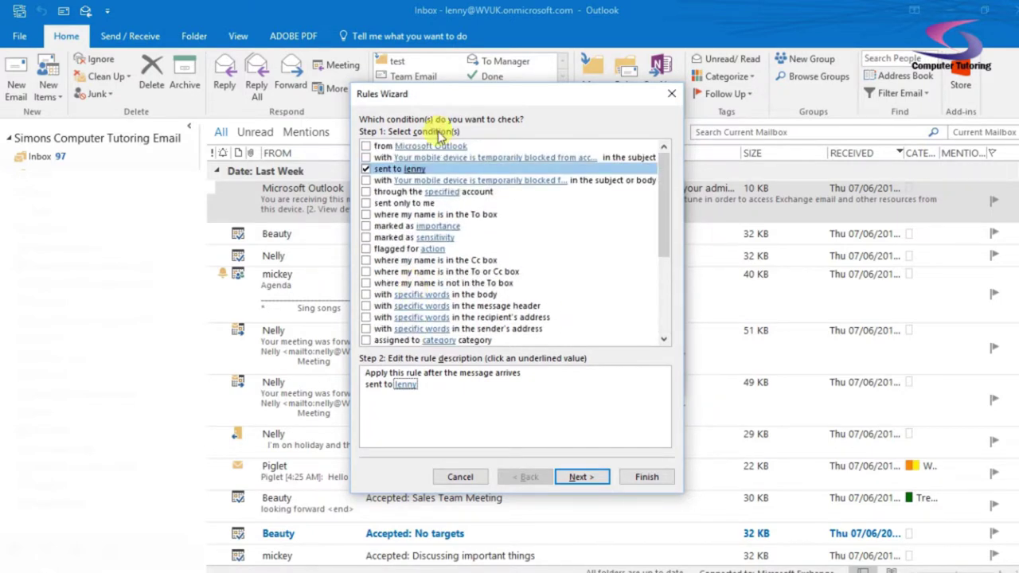
pyautogui.click(366, 146)
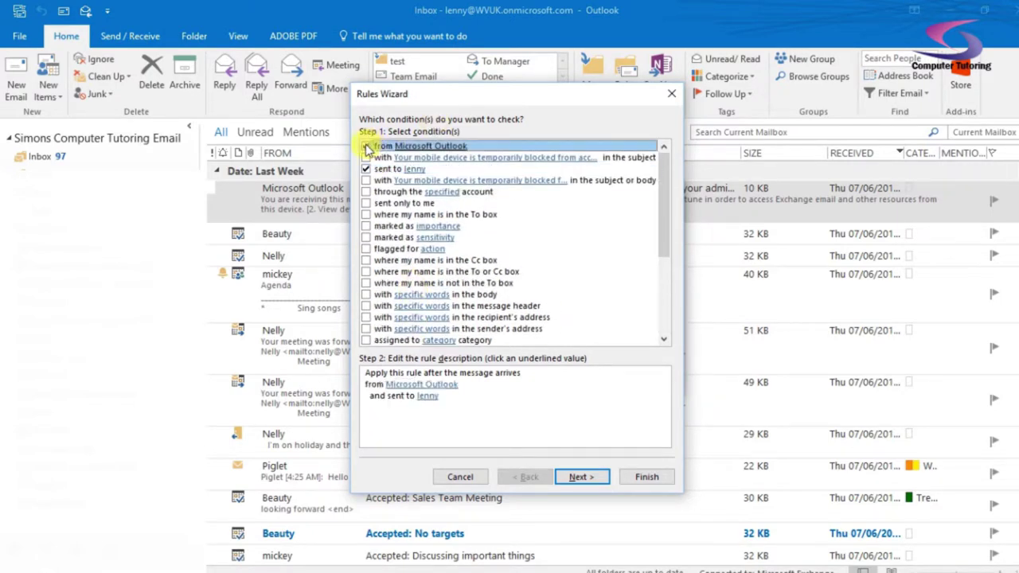
# Step: Replace Microsoft Outlook with Piglet as the rule's sender and continue to the rule's actions
pyautogui.click(413, 385)
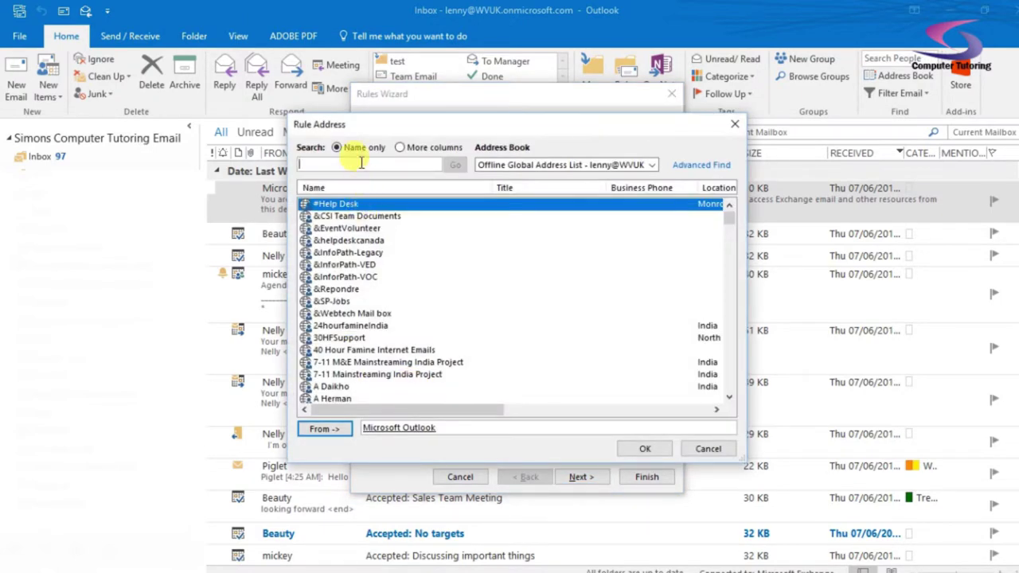
pyautogui.write('piglet')
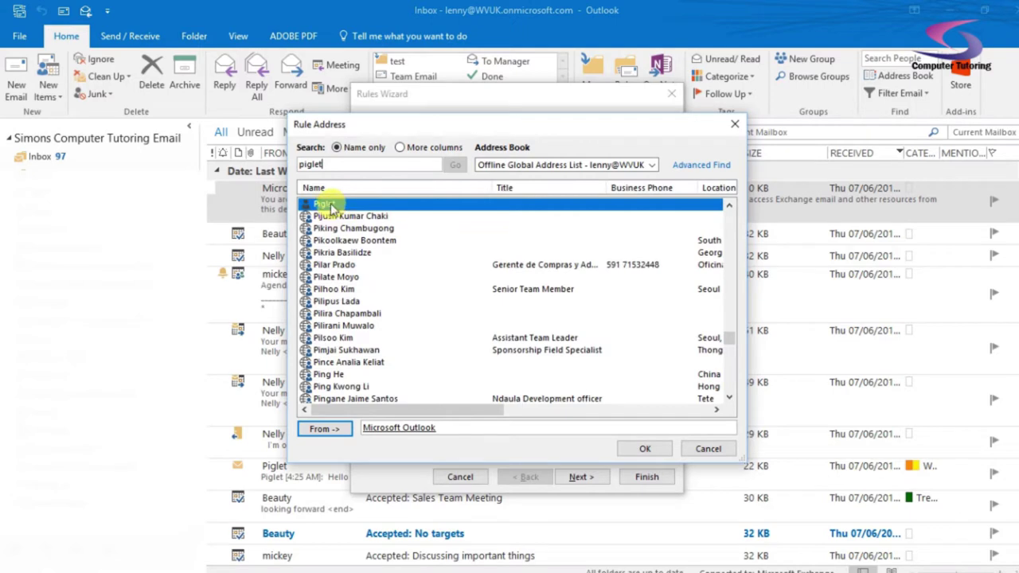
pyautogui.doubleClick(326, 204)
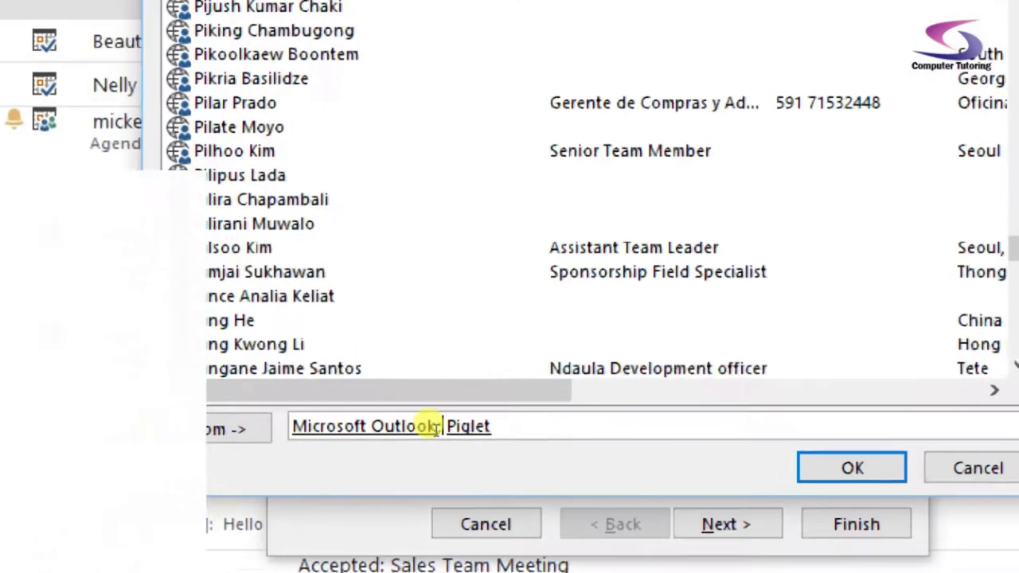
pyautogui.moveTo(439, 427); pyautogui.dragTo(291, 427)
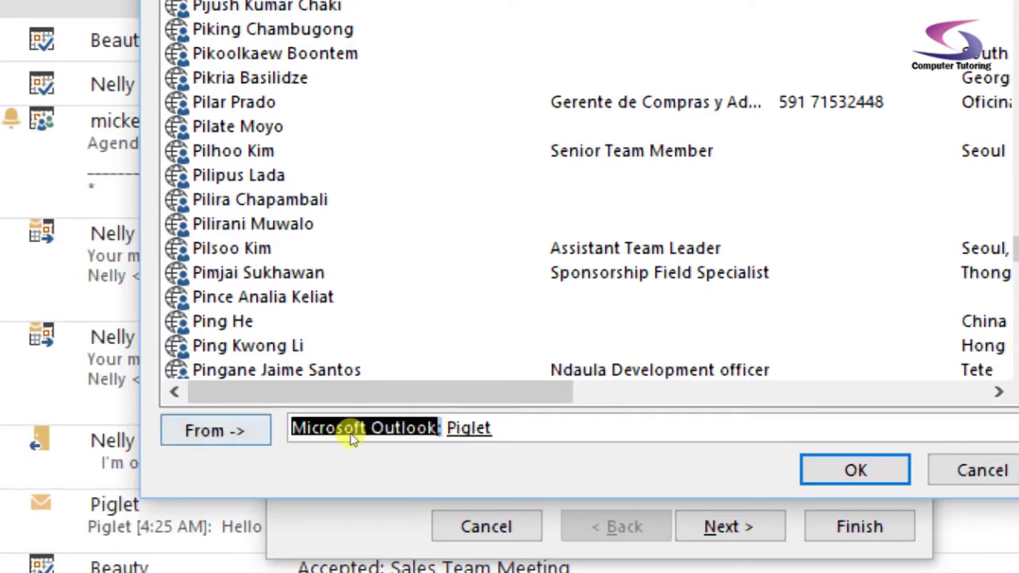
pyautogui.press('Delete')
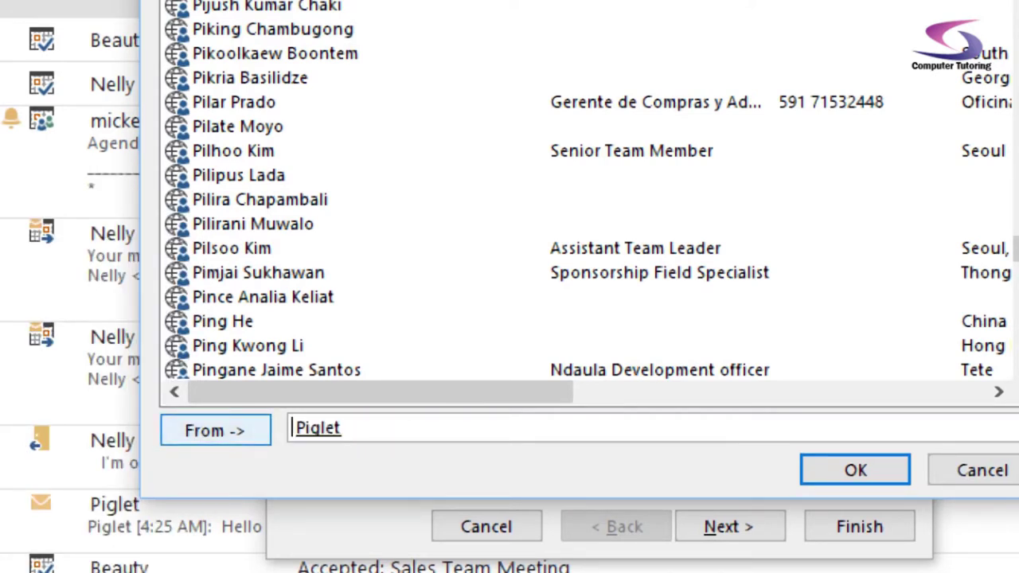
pyautogui.press('Delete')
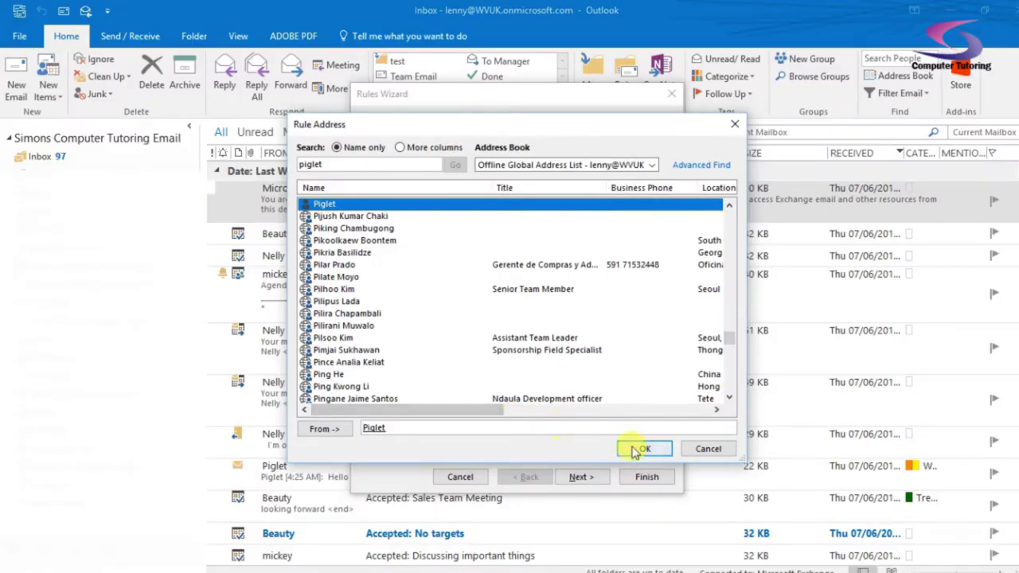
pyautogui.click(641, 449)
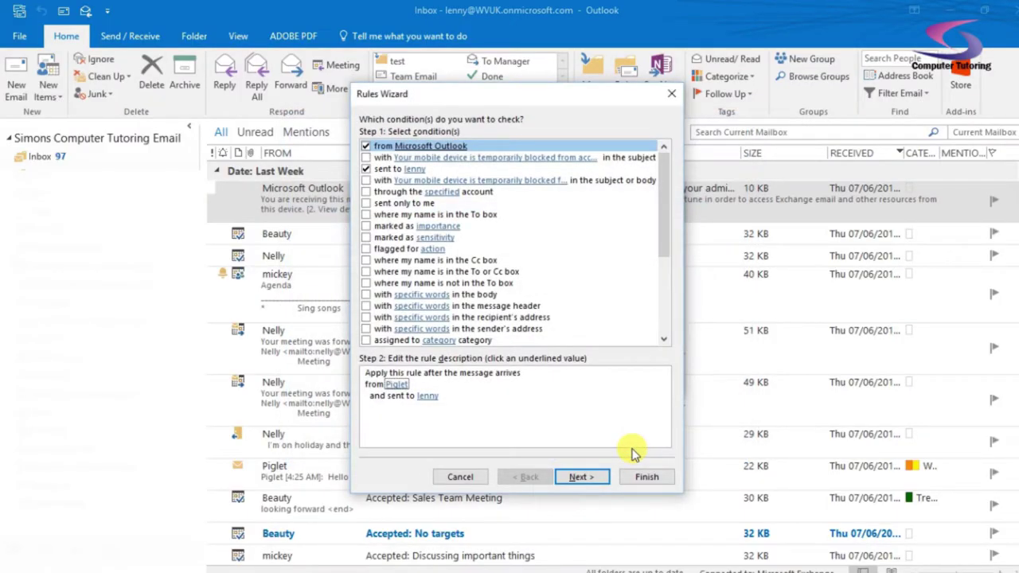
pyautogui.click(598, 479)
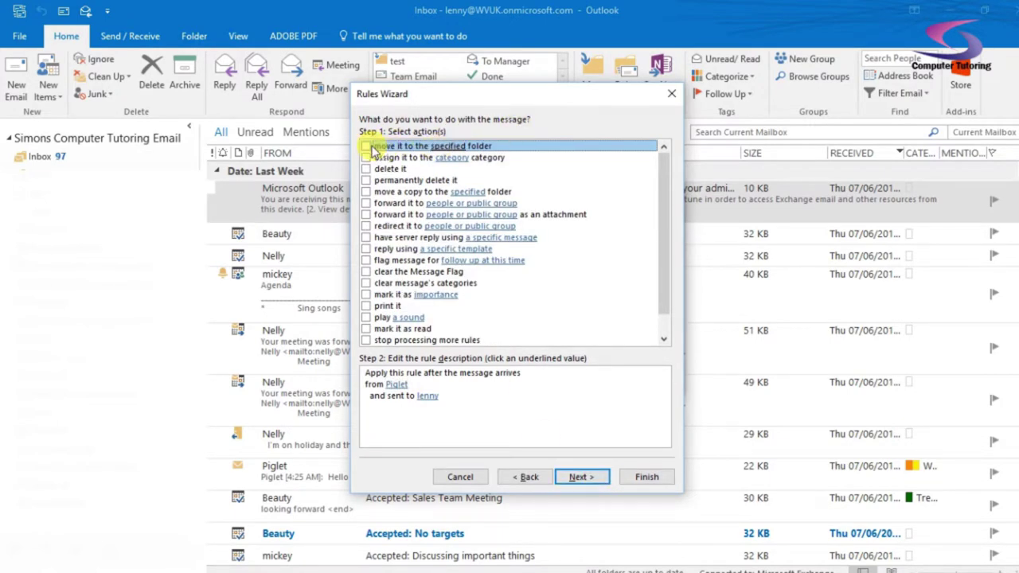
# Step: Add the action "move it to the specified folder" with the Piglet folder under Inbox as the destination
pyautogui.click(367, 148)
pyautogui.click(442, 408)
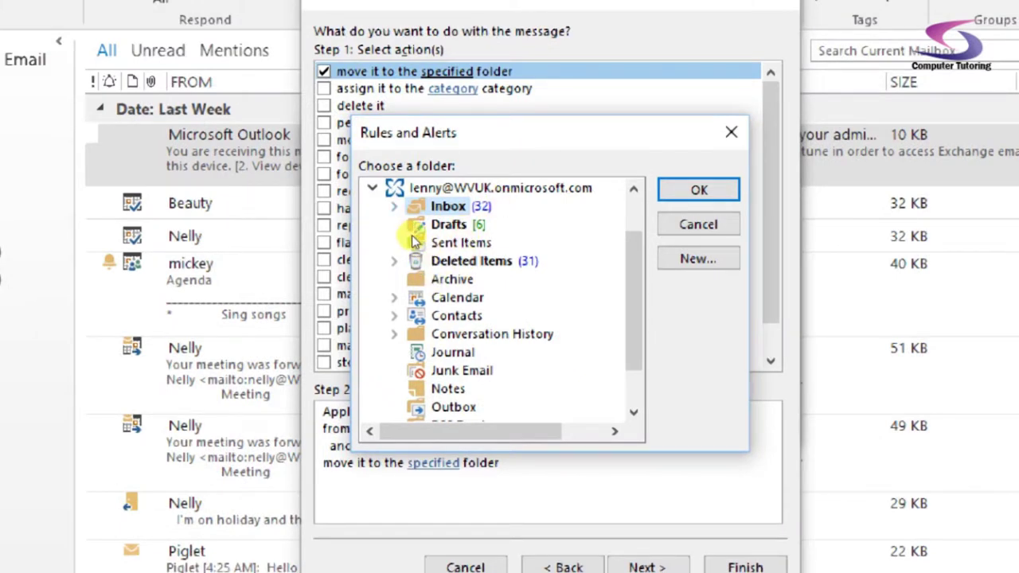
pyautogui.press('Right')
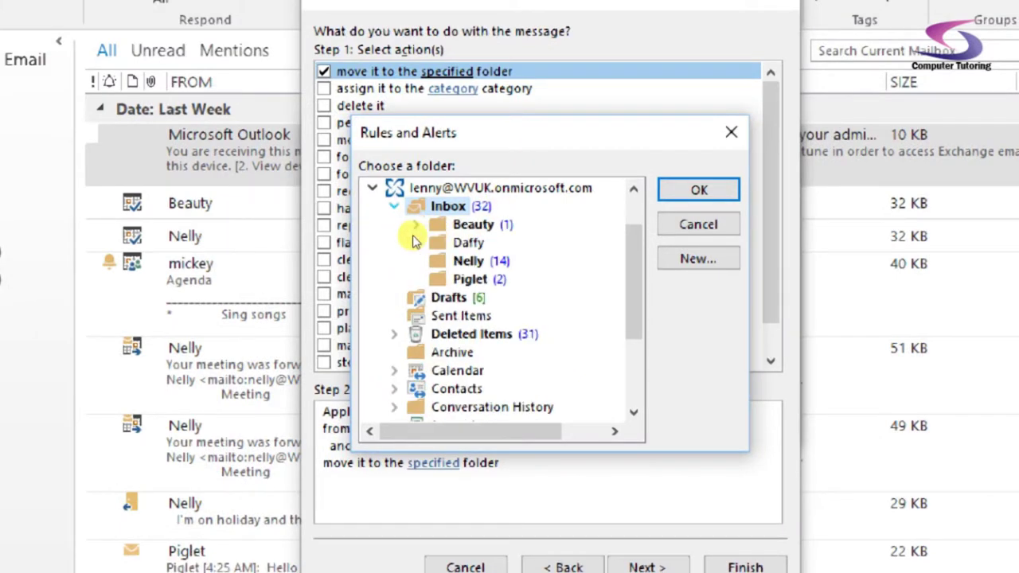
pyautogui.click(461, 283)
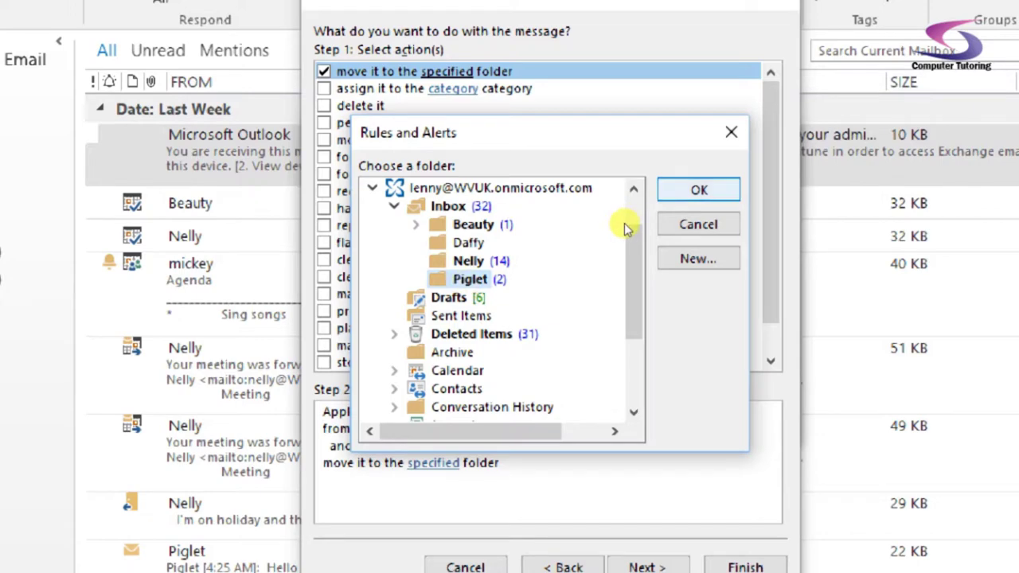
pyautogui.press('Return')
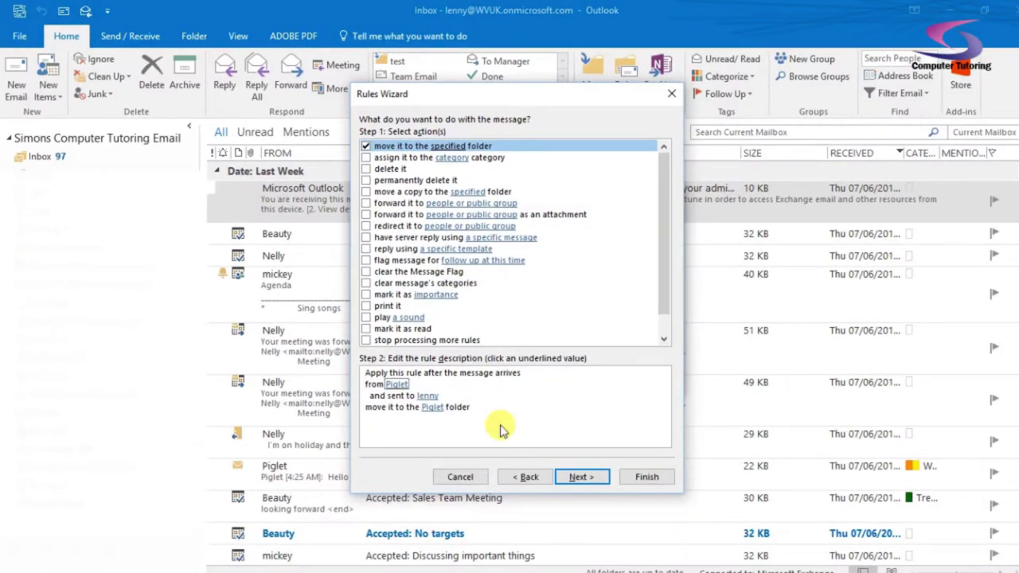
pyautogui.click(415, 394)
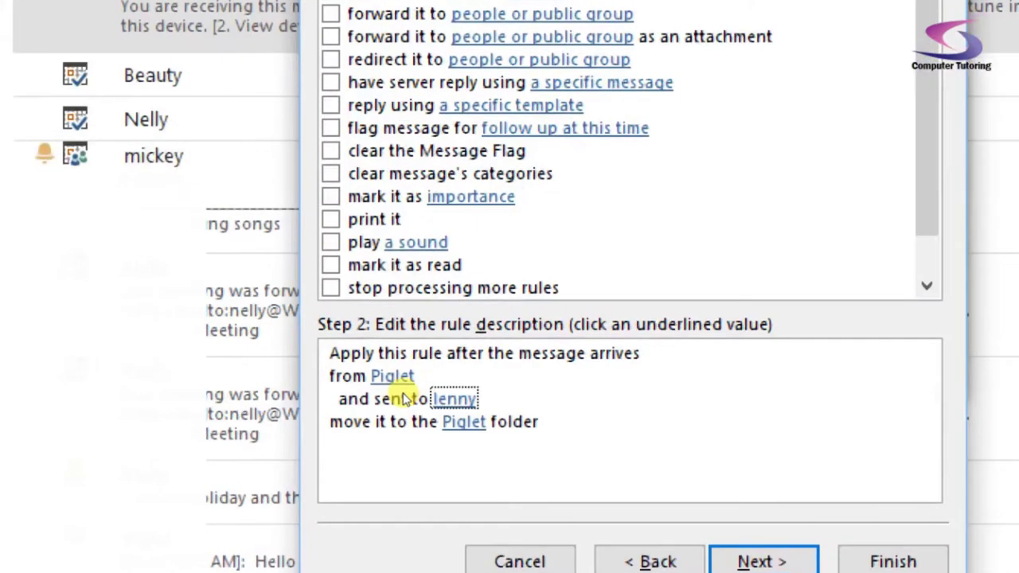
pyautogui.click(396, 385)
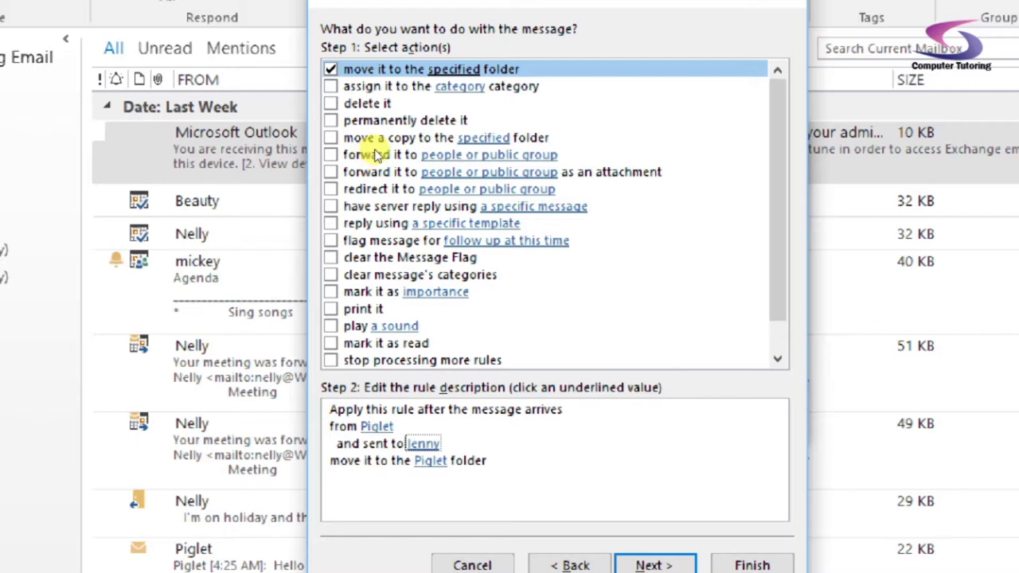
# Step: Replace the move action with "move a copy to the specified folder", choosing the Piglet folder under Inbox
pyautogui.press('space')
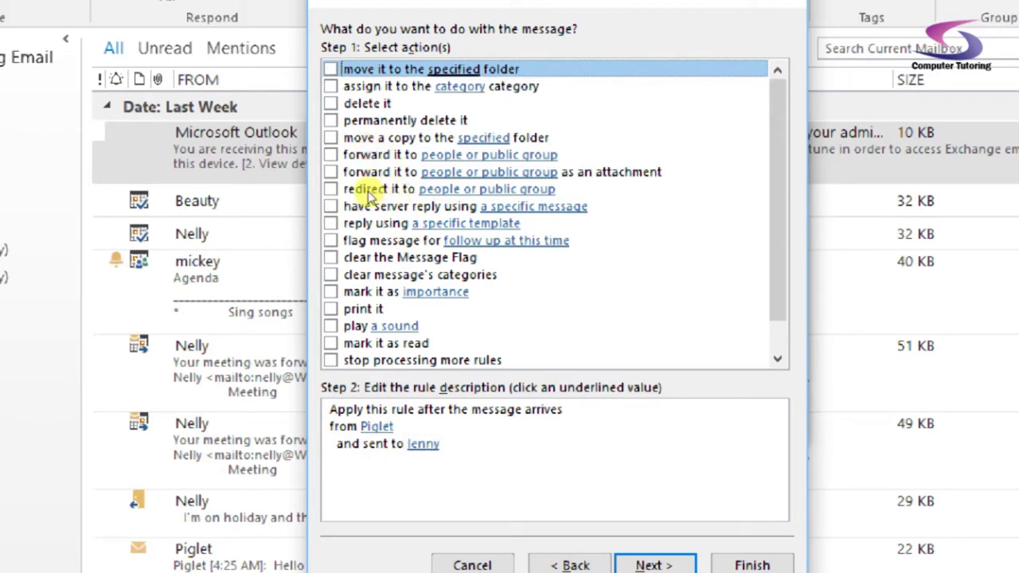
pyautogui.press('Down')
pyautogui.press('Down')
pyautogui.press('Down')
pyautogui.press('Down')
pyautogui.press('space')
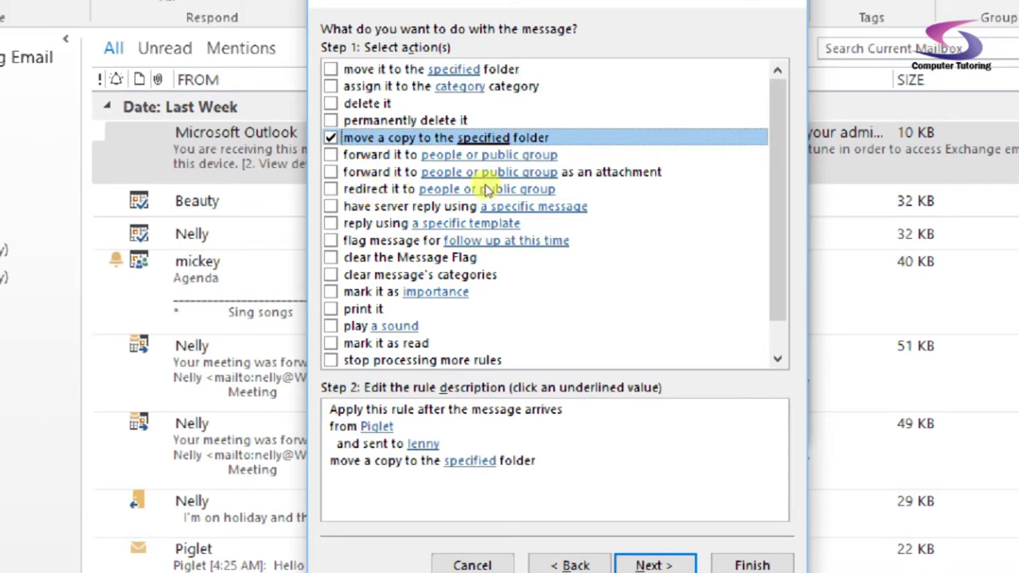
pyautogui.press('Return')
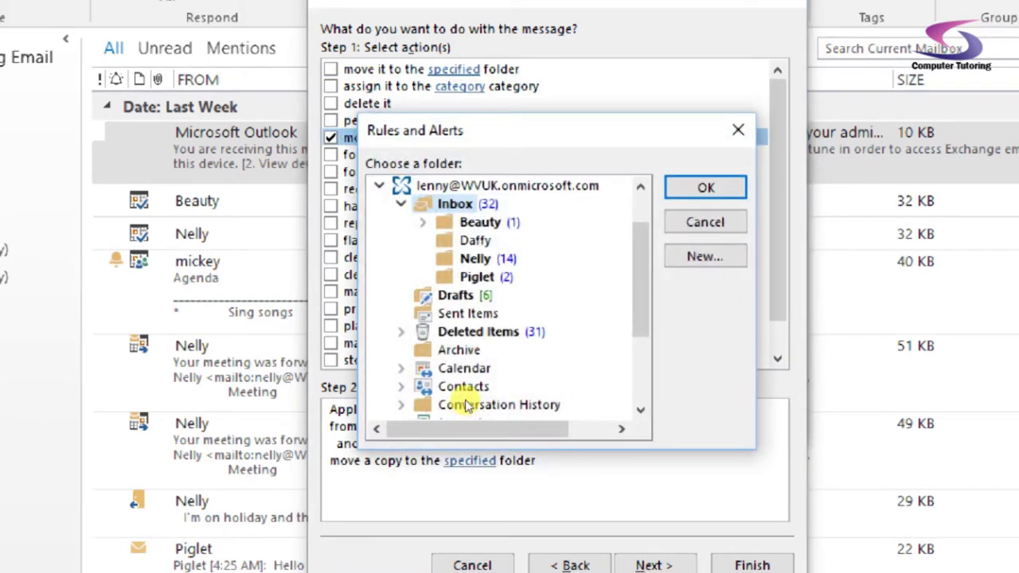
pyautogui.click(471, 277)
pyautogui.press('Return')
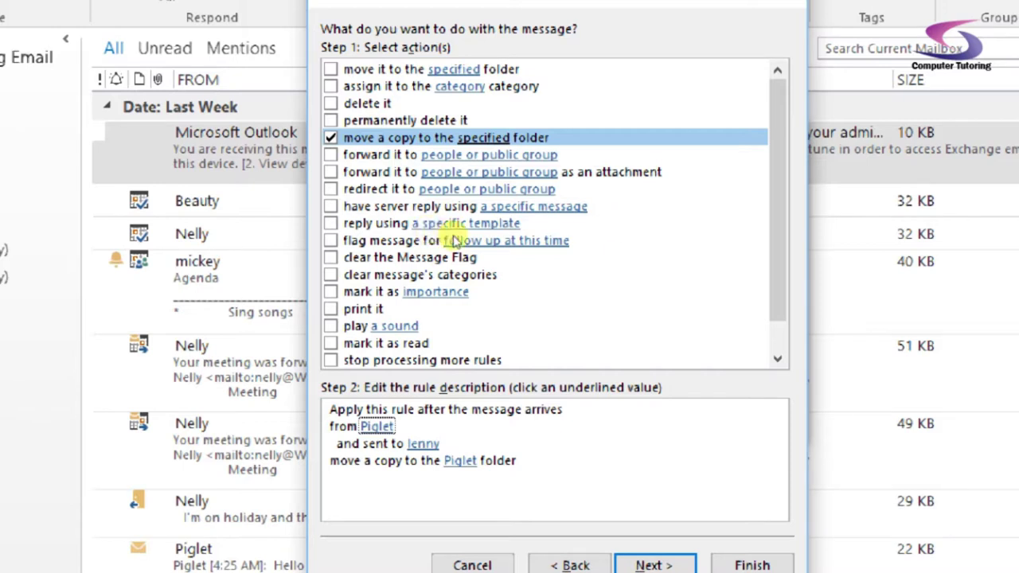
# Step: Add the action "display a Desktop Alert" to the rule, accept the version compatibility limitation, and continue without setting any exceptions
pyautogui.scroll(-1, 454, 240)
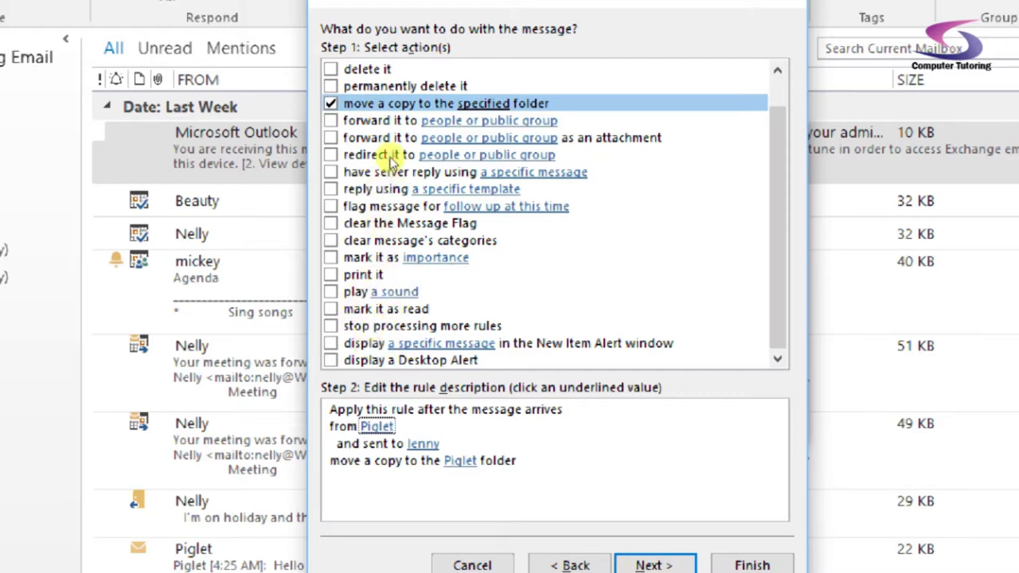
pyautogui.click(366, 359)
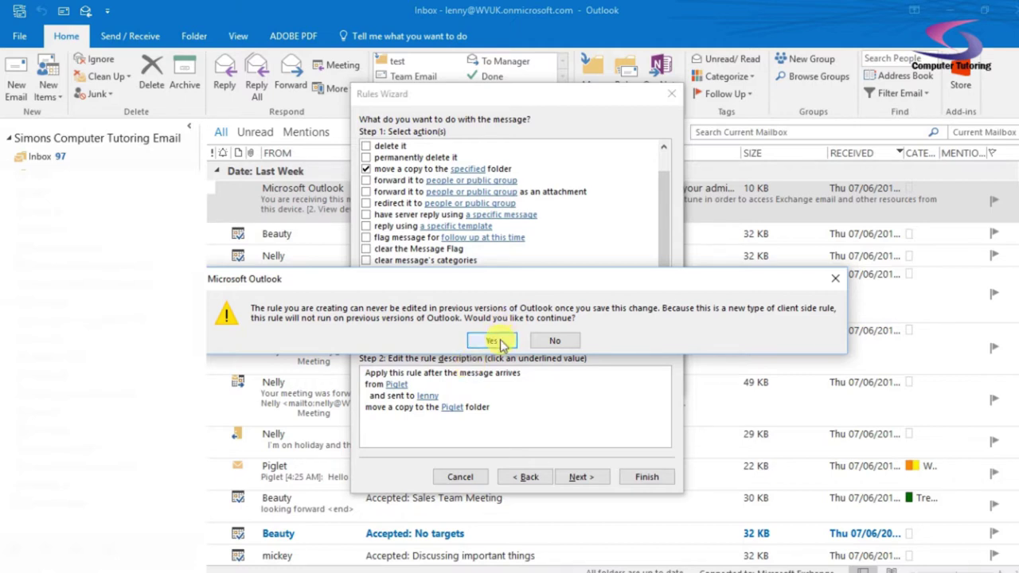
pyautogui.click(493, 340)
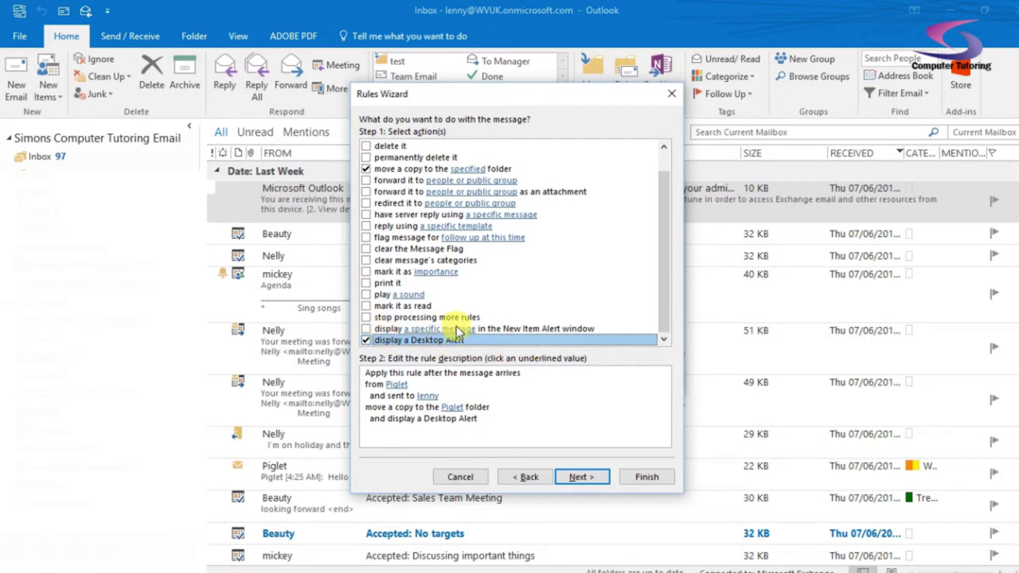
pyautogui.click(580, 477)
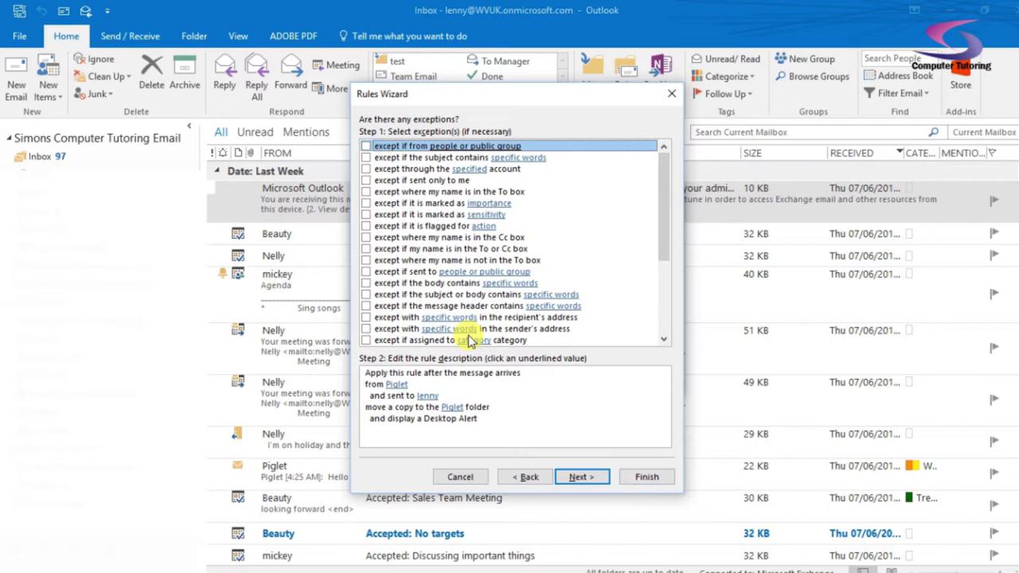
pyautogui.click(587, 477)
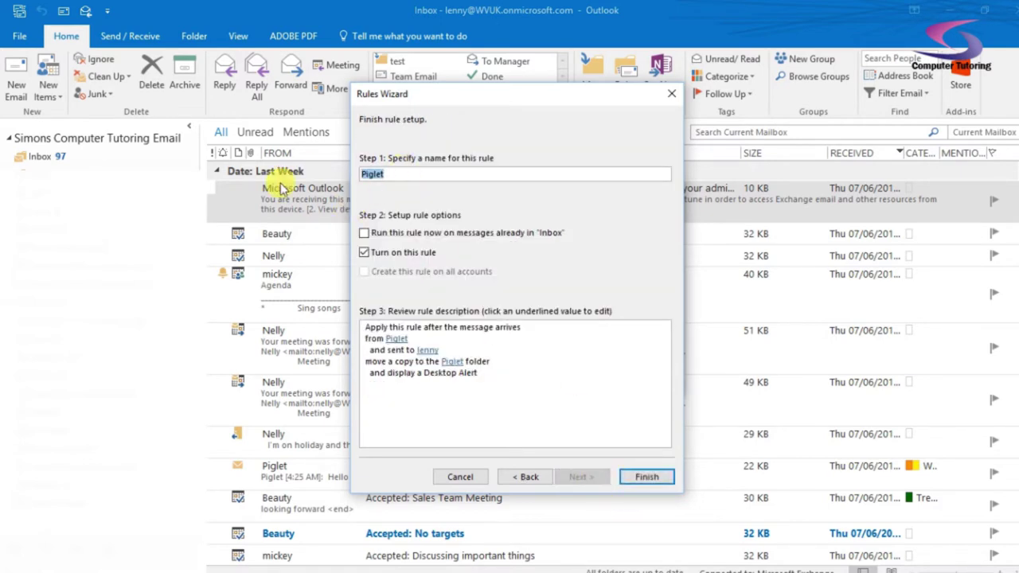
# Step: Name the rule "Piglet Move a Copy to Piglet Folder"
pyautogui.write('Piglet')
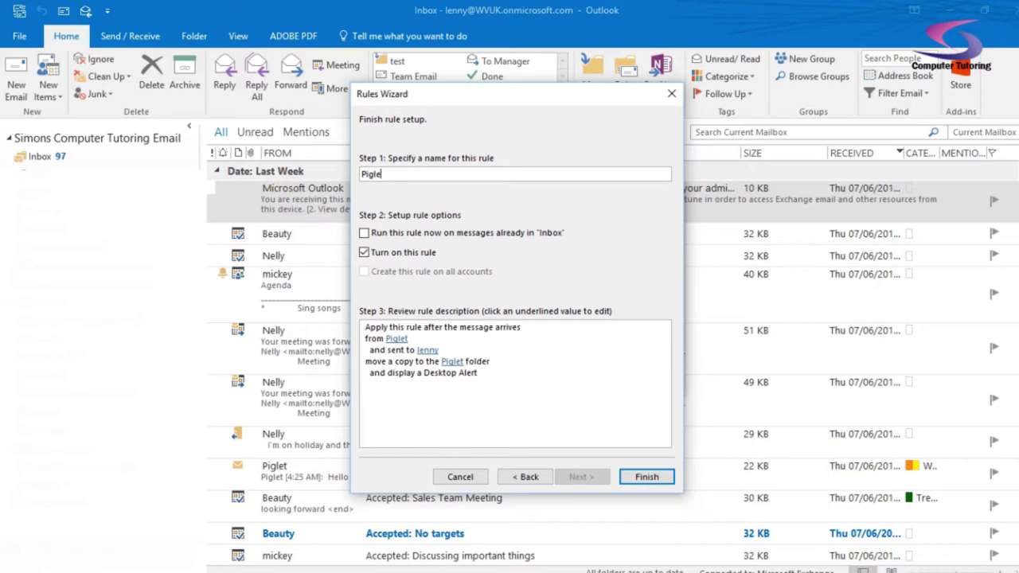
pyautogui.press('BackSpace')
pyautogui.press('BackSpace')
pyautogui.write('et Move to Piglet Folder')
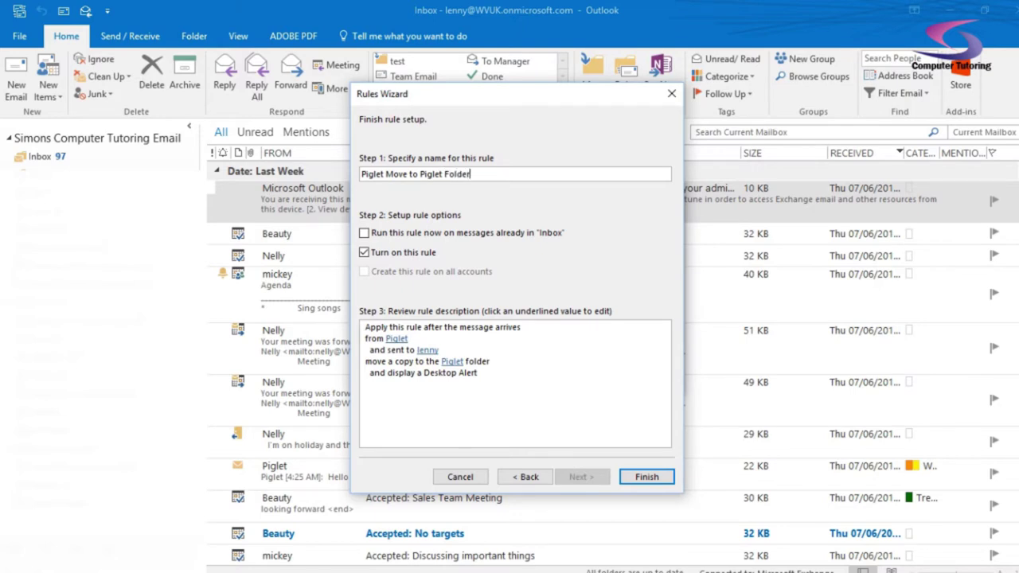
pyautogui.click(407, 173)
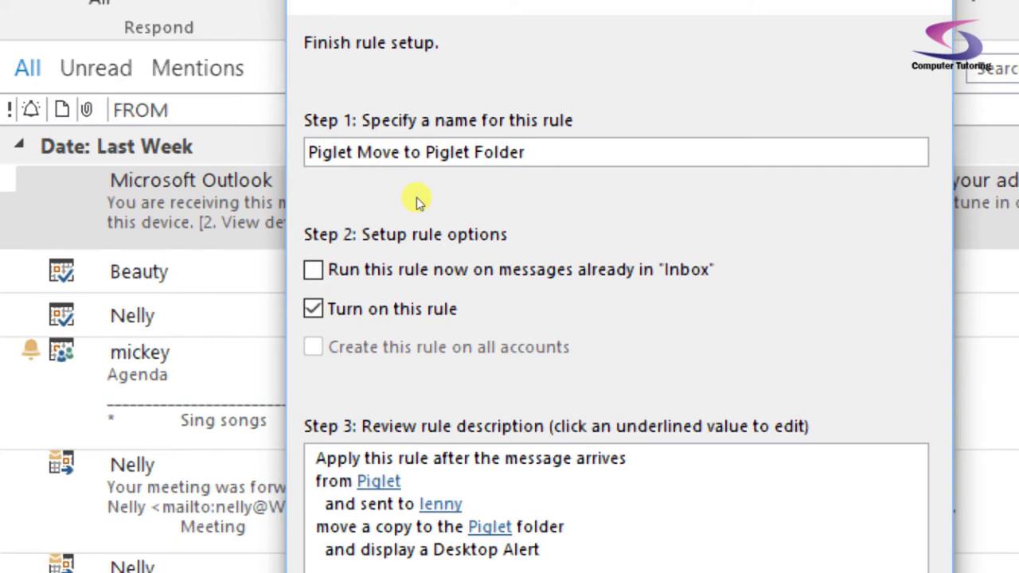
pyautogui.write('a Copy')
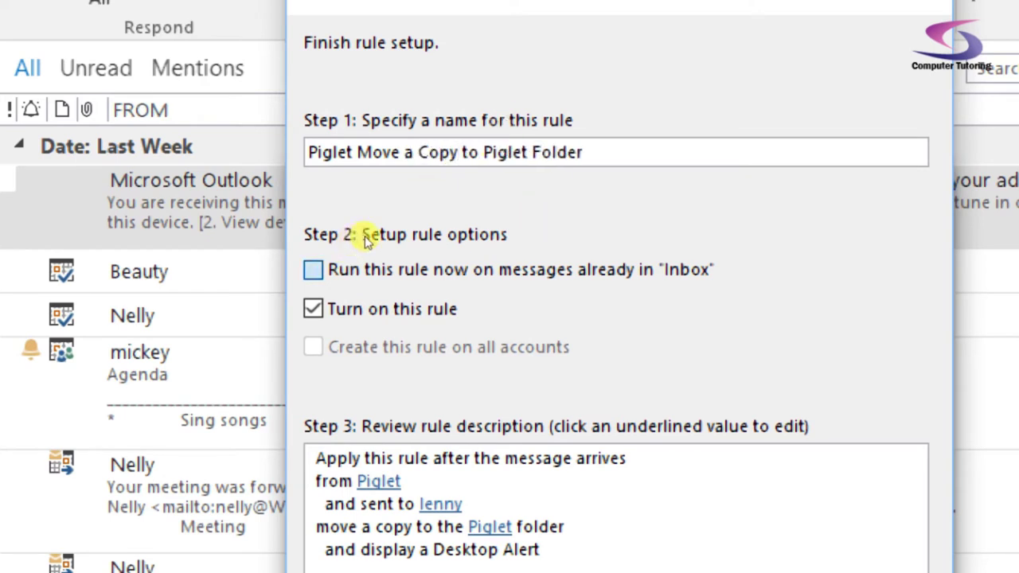
# Step: Set the rule to run now on messages already in the Inbox, finish it, and dismiss the remaining Create Rule dialog
pyautogui.press('space')
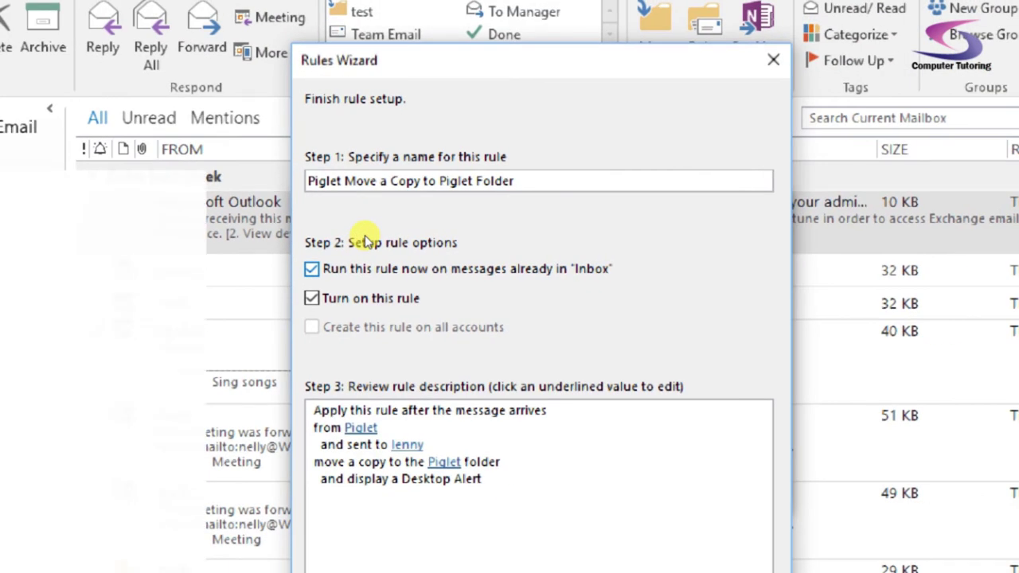
pyautogui.click(314, 269)
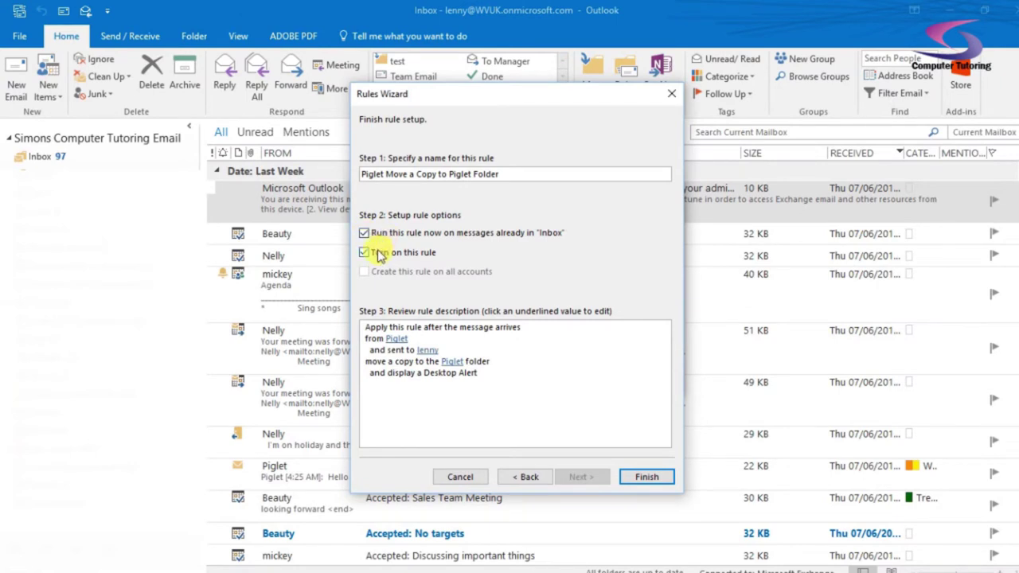
pyautogui.click(646, 477)
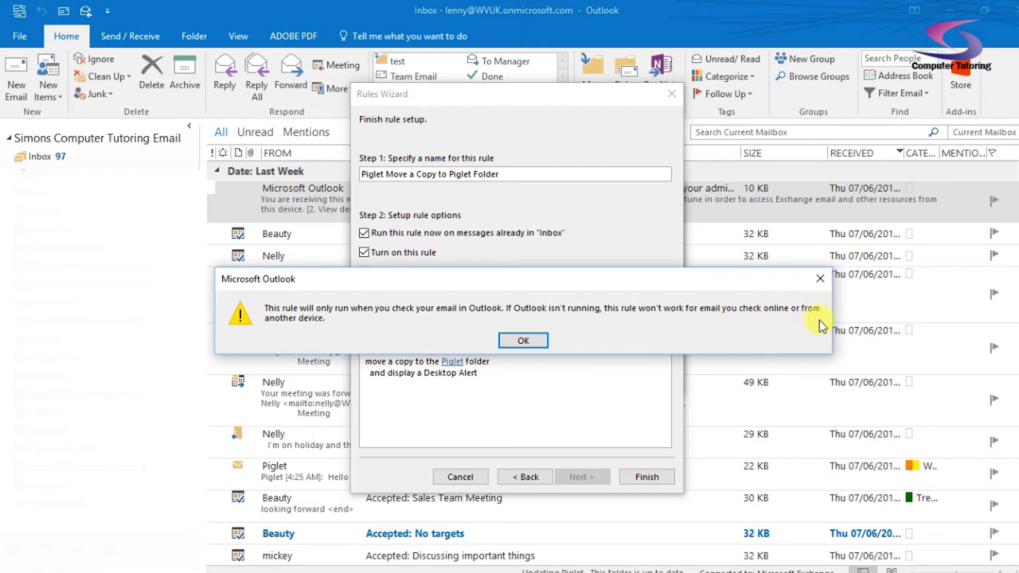
pyautogui.click(523, 341)
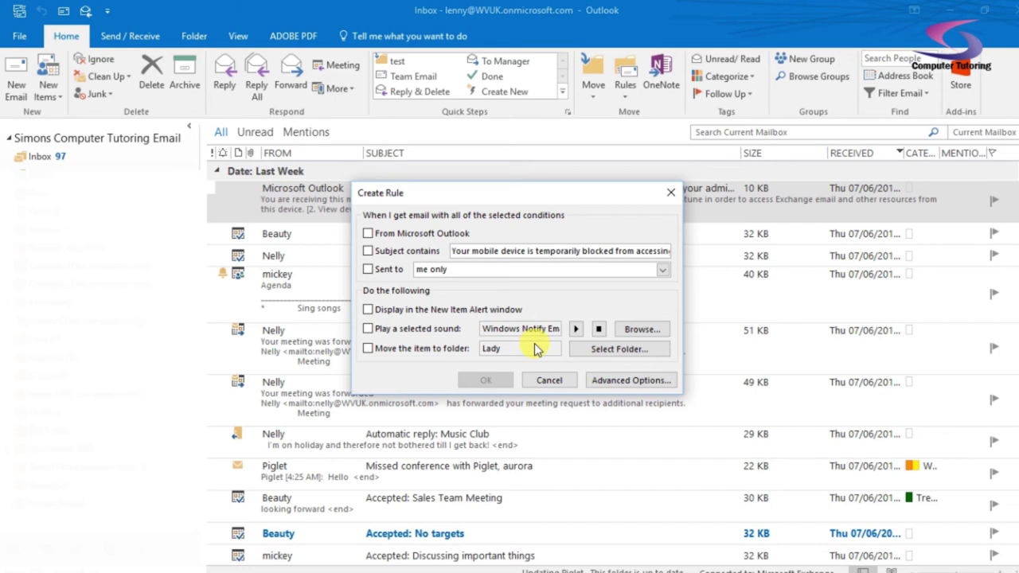
pyautogui.click(551, 380)
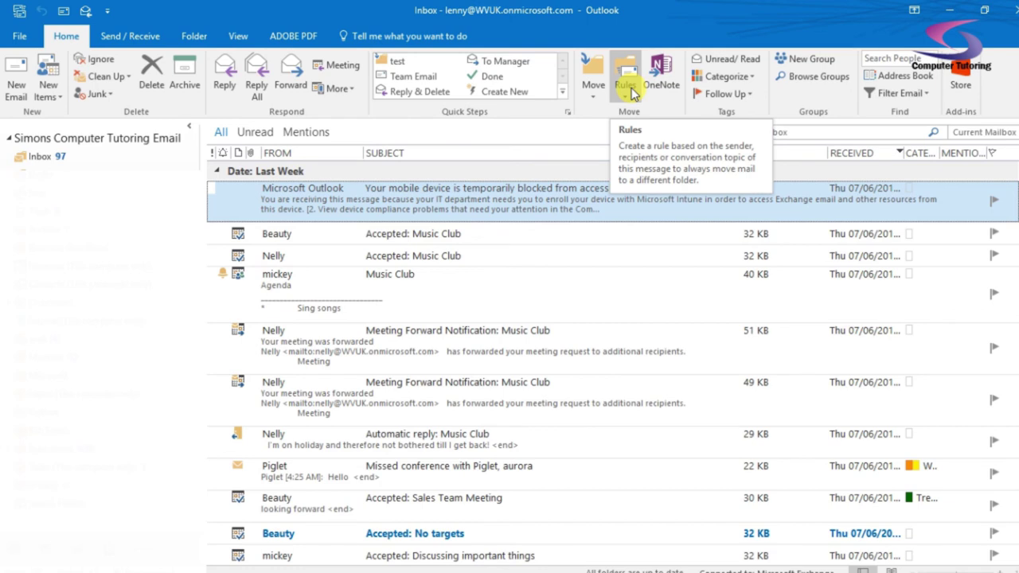
# Step: Open the management window for the mailbox's rules and alerts
pyautogui.click(628, 96)
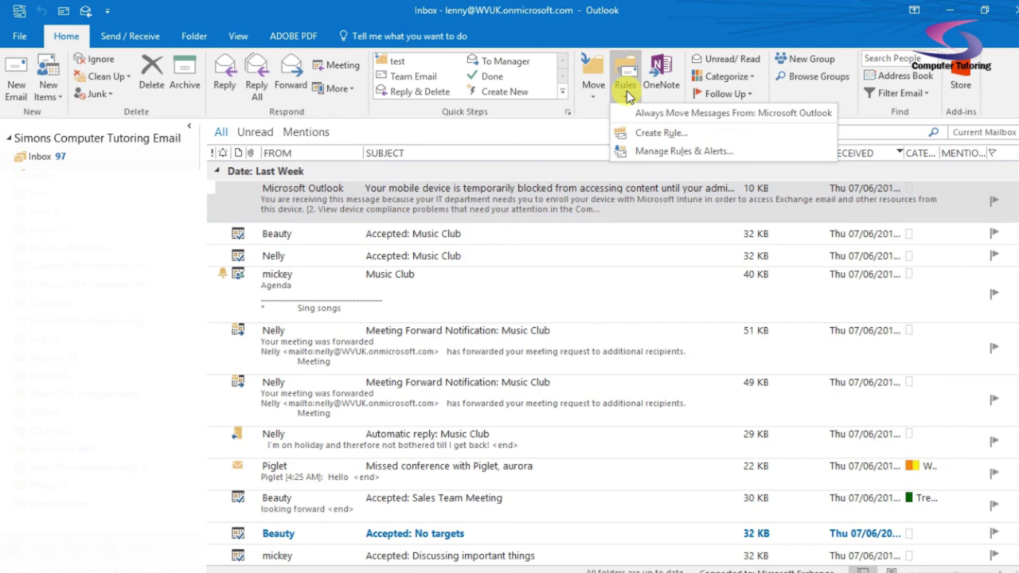
pyautogui.click(628, 95)
pyautogui.click(628, 94)
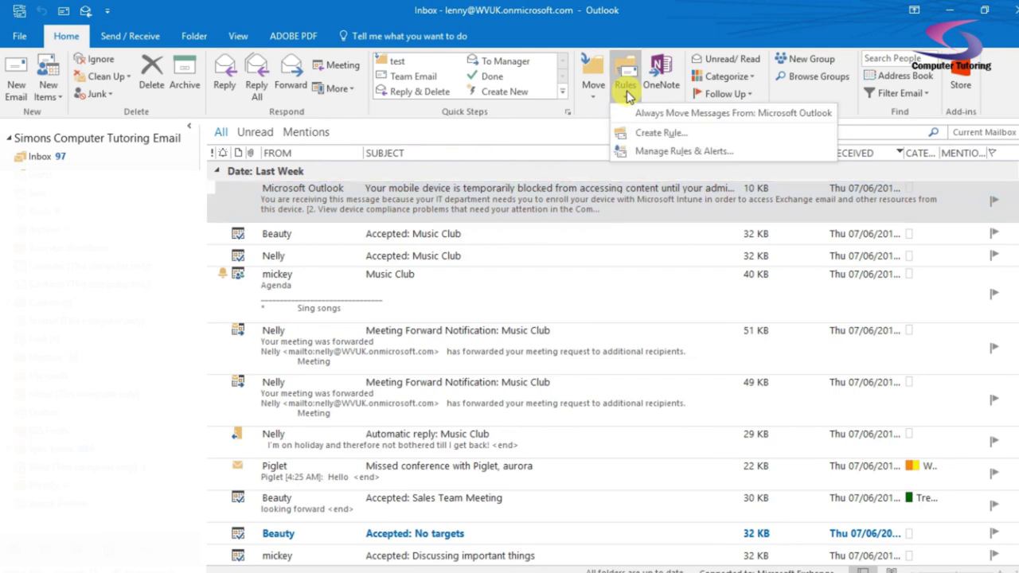
pyautogui.click(654, 155)
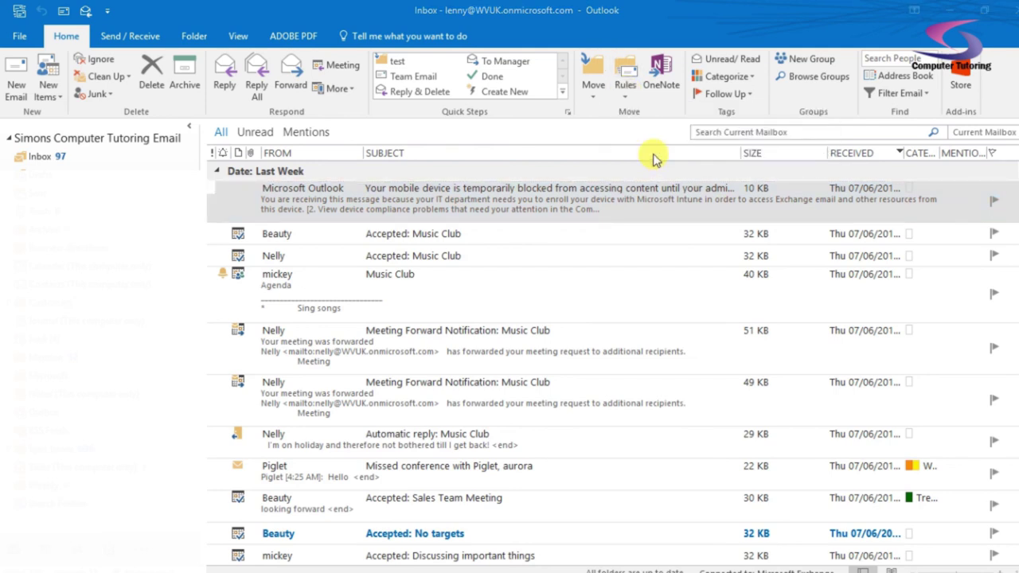